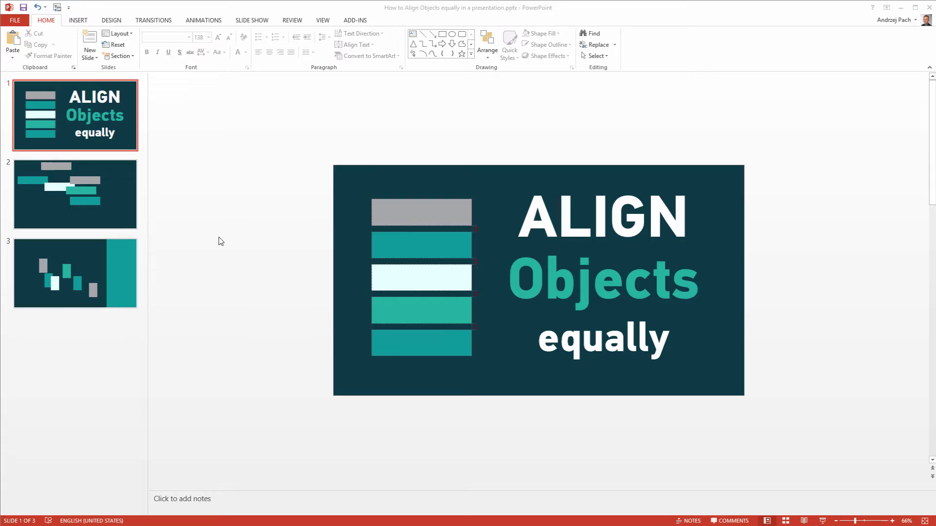
Step: Switch to slide 2, which holds six scattered rectangles
left_click(87, 193)
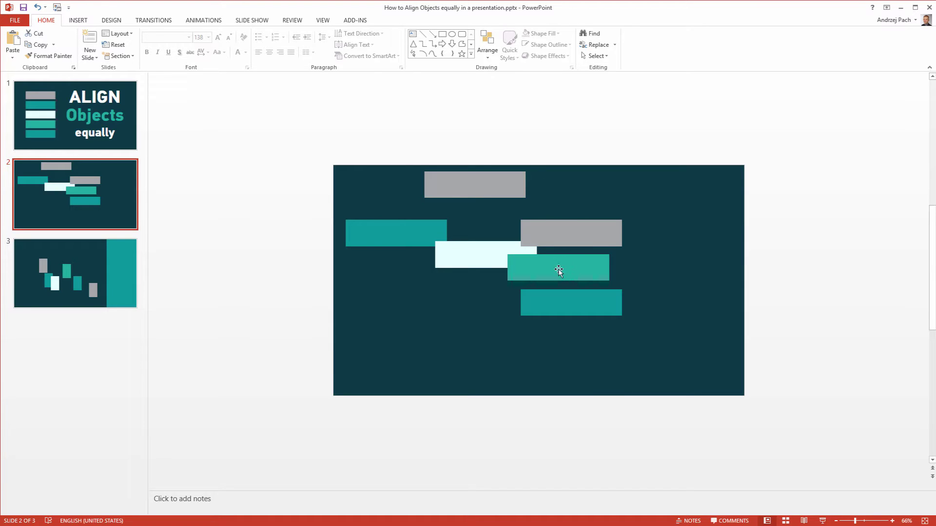
Step: Marquee-select all six rectangles on slide 2 and set alignment to Align to Slide
left_click_drag(278, 141, 695, 365)
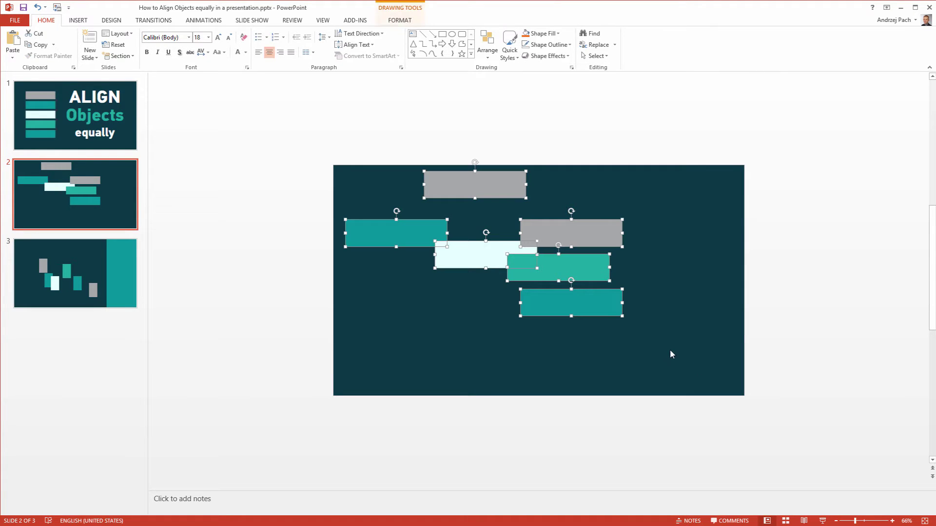
left_click(401, 18)
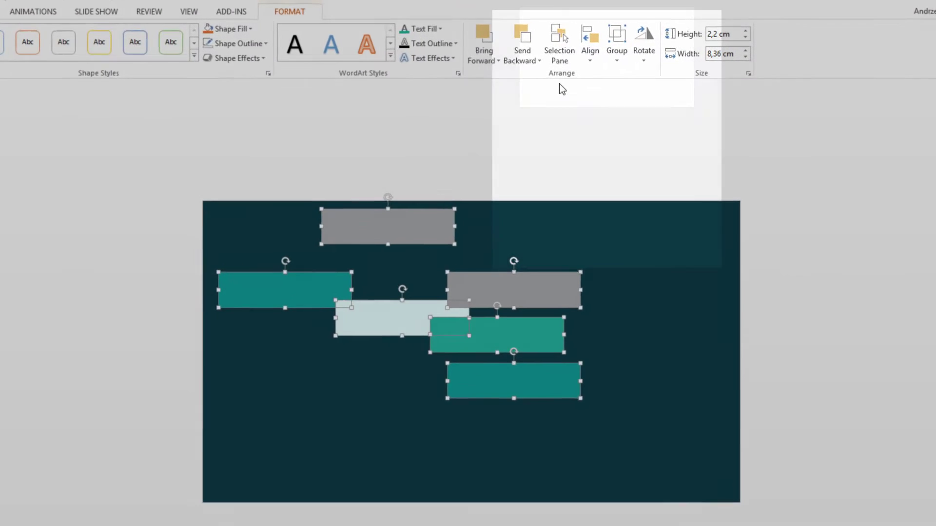
left_click(632, 54)
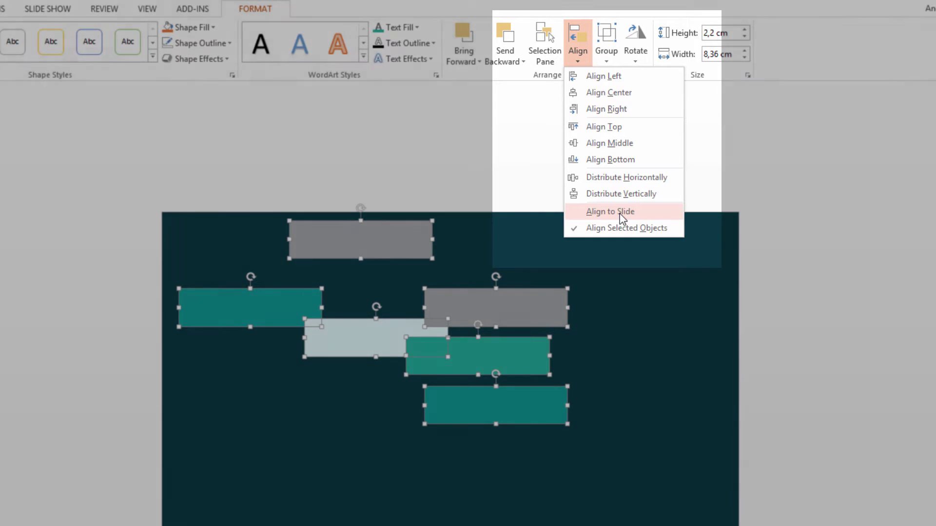
left_click(620, 212)
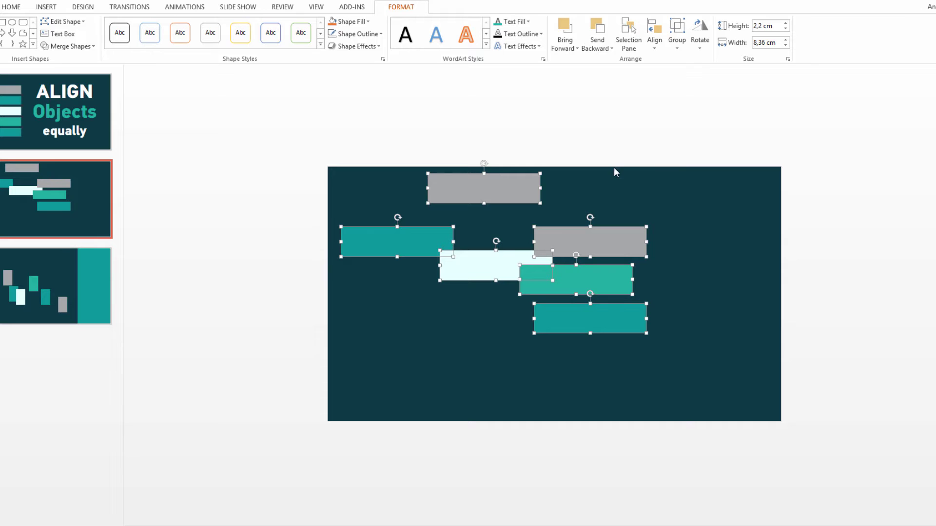
Step: Align the six rectangles to the slide's center and distribute them vertically
left_click(655, 42)
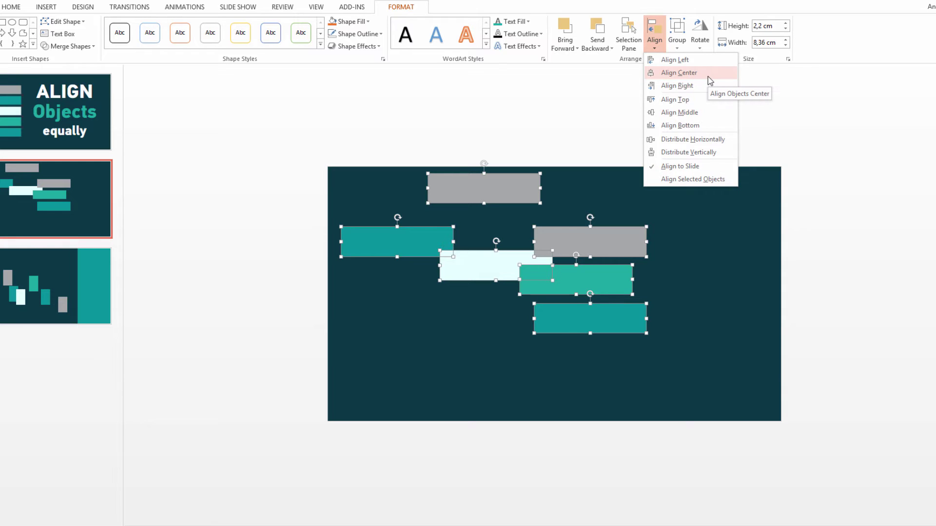
left_click(679, 73)
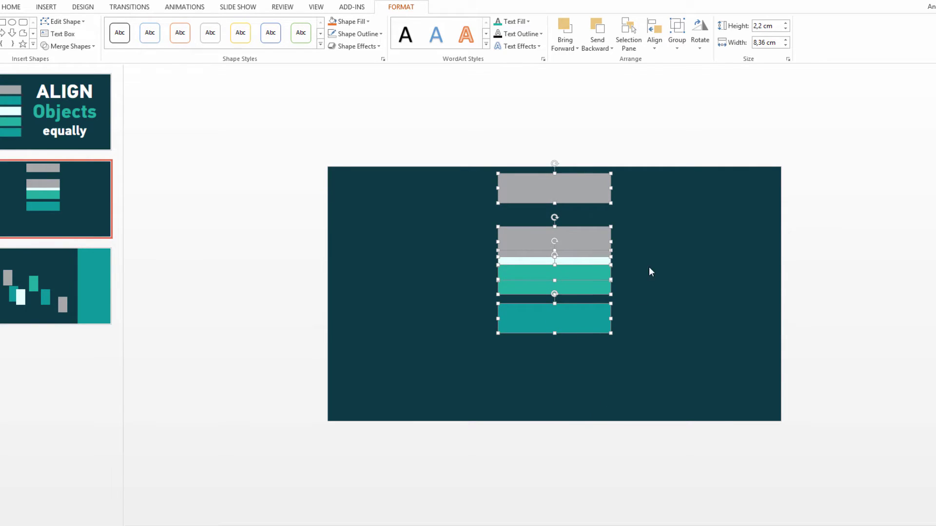
left_click(655, 41)
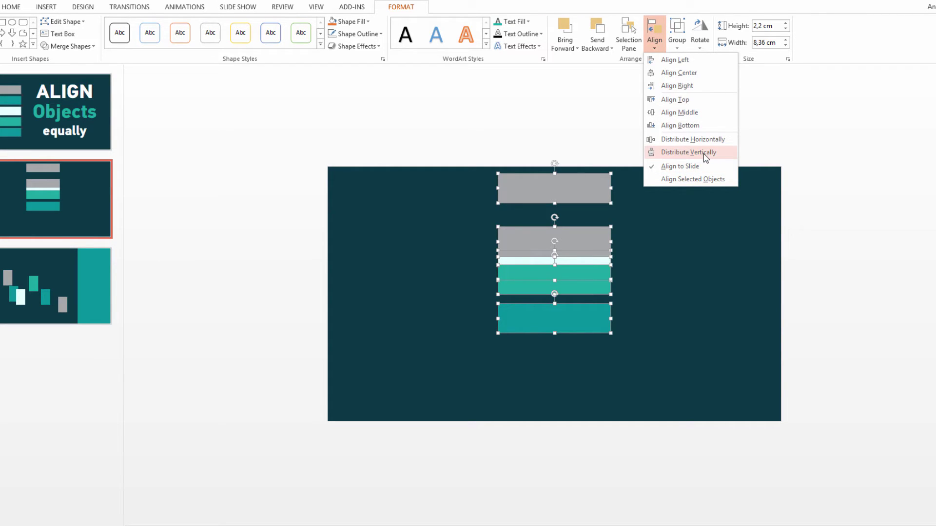
left_click(703, 152)
left_click(638, 204)
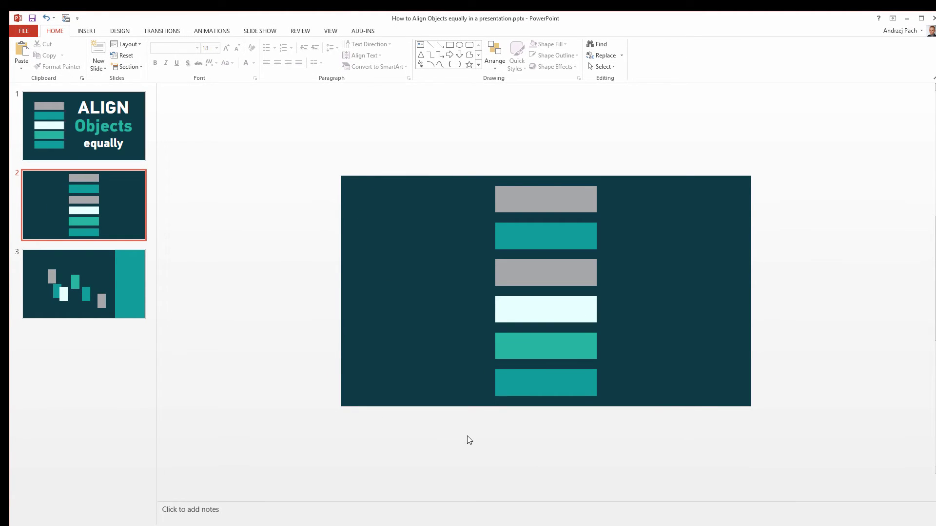
Step: On slide 3, duplicate the right teal band and place the copy along the left edge
left_click(79, 278)
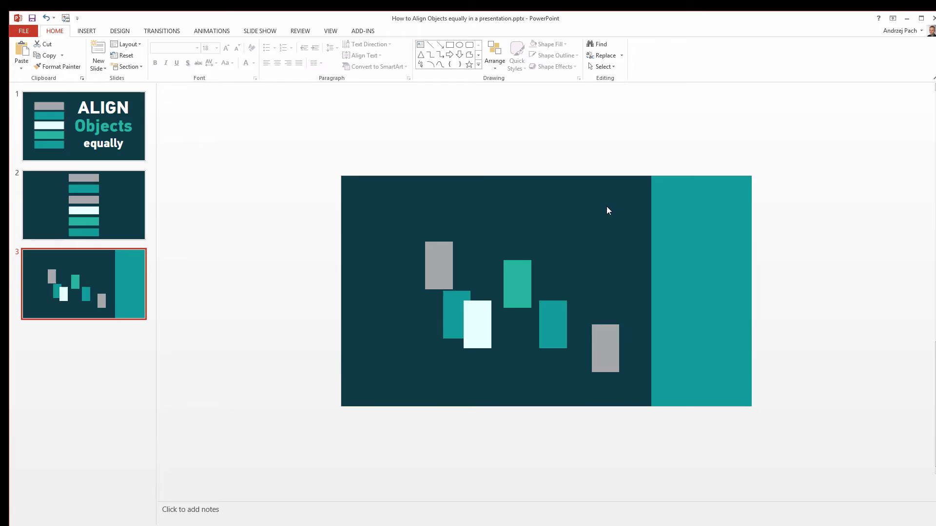
left_click(663, 324)
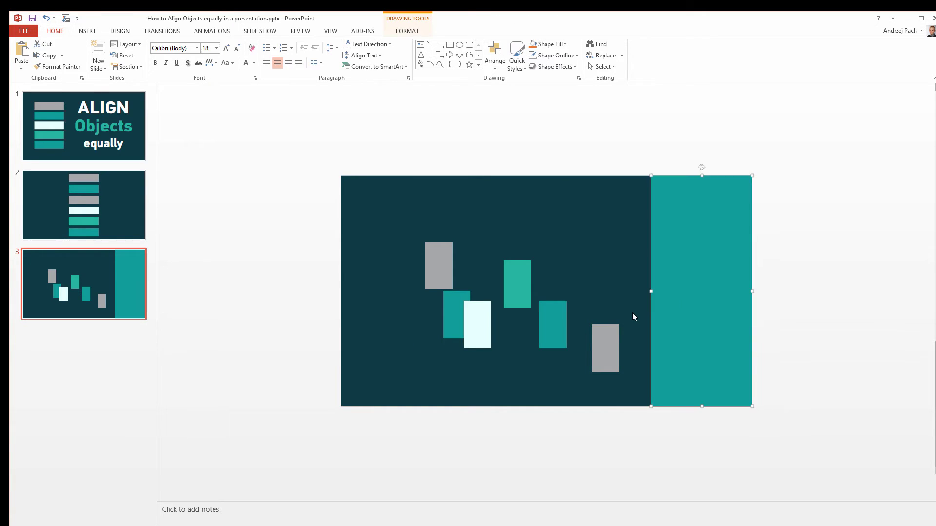
key("ctrl+c")
key("ctrl+v")
mouse_move(719, 314)
left_mouse_down()
mouse_move(401, 308)
mouse_move(415, 292)
left_mouse_up()
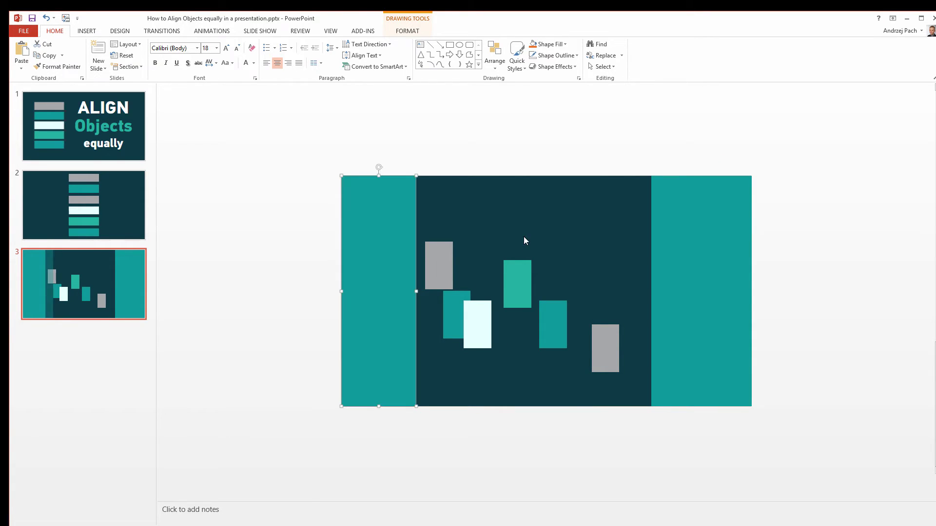
left_click(434, 219)
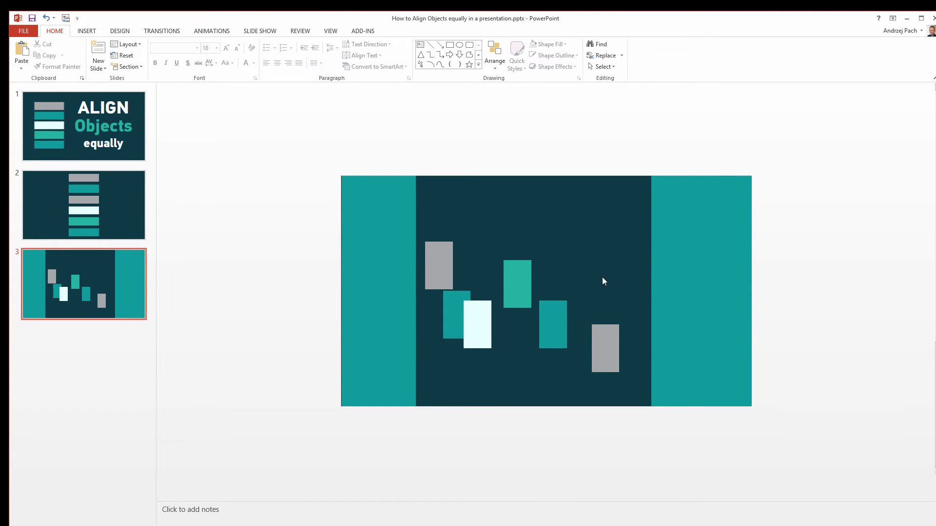
Step: Select the slide 3 rectangles and set alignment to Align Selected Objects
left_click(439, 273)
left_click(452, 321, "shift")
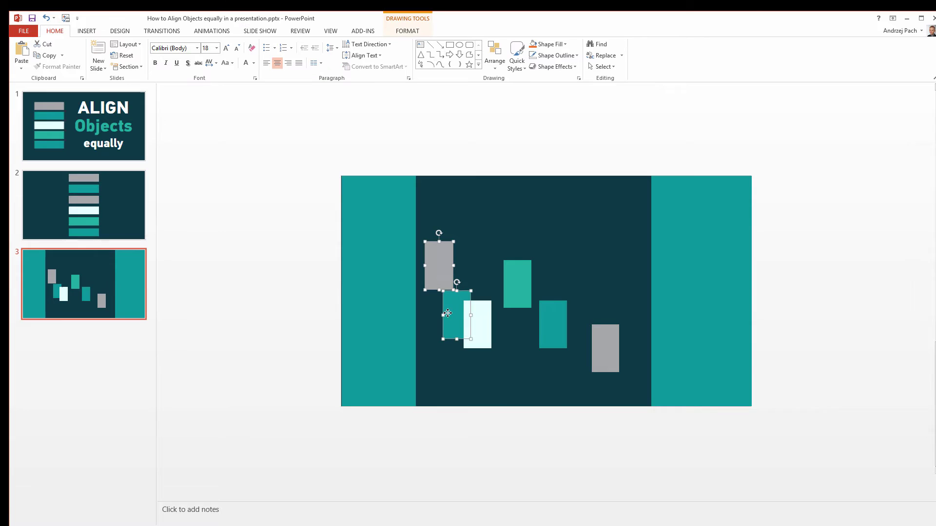
left_click(517, 293, "shift")
left_click(552, 320, "shift")
left_click(605, 348, "shift")
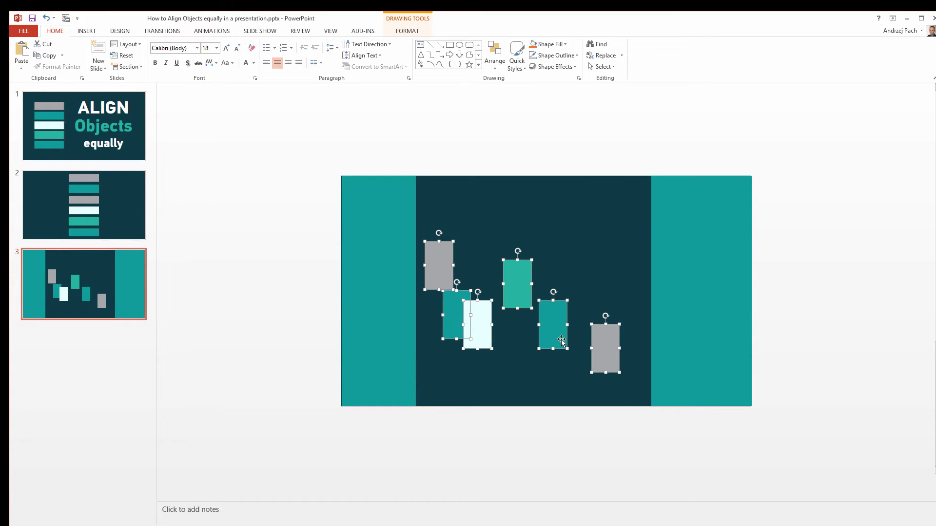
left_click(405, 29)
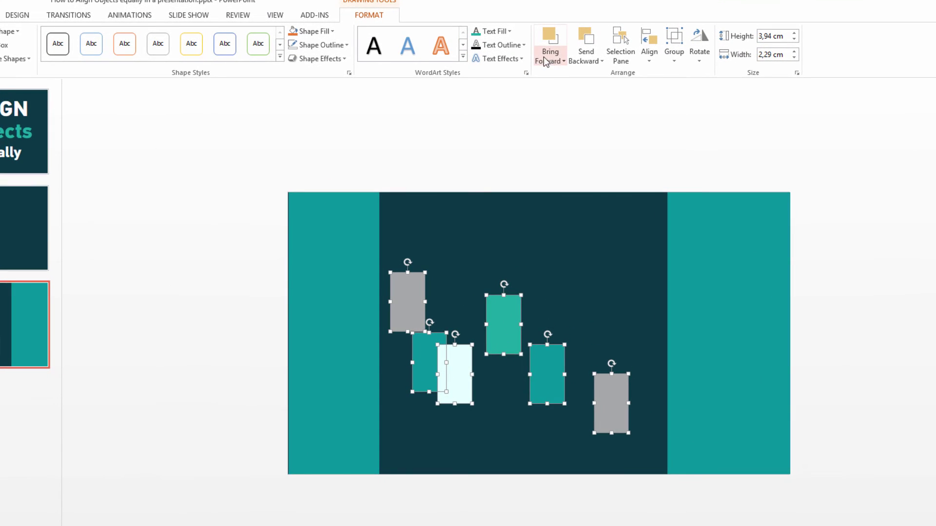
left_click(649, 50)
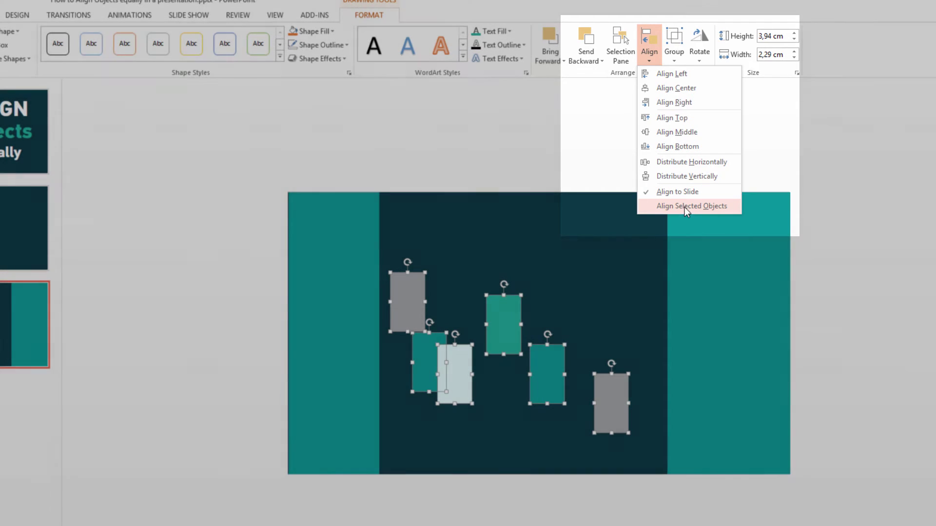
left_click(685, 208)
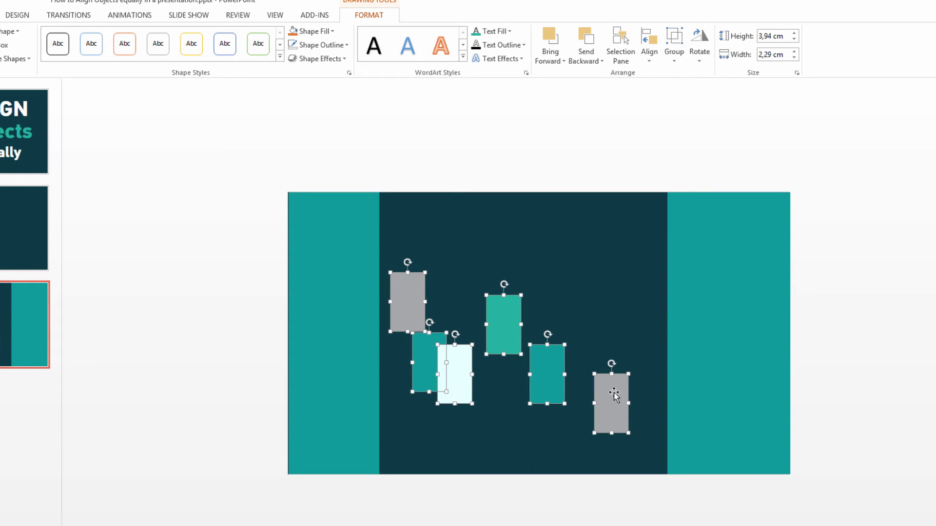
Step: Apply Align Middle, then Distribute Horizontally to the selected rectangles
left_click(646, 63)
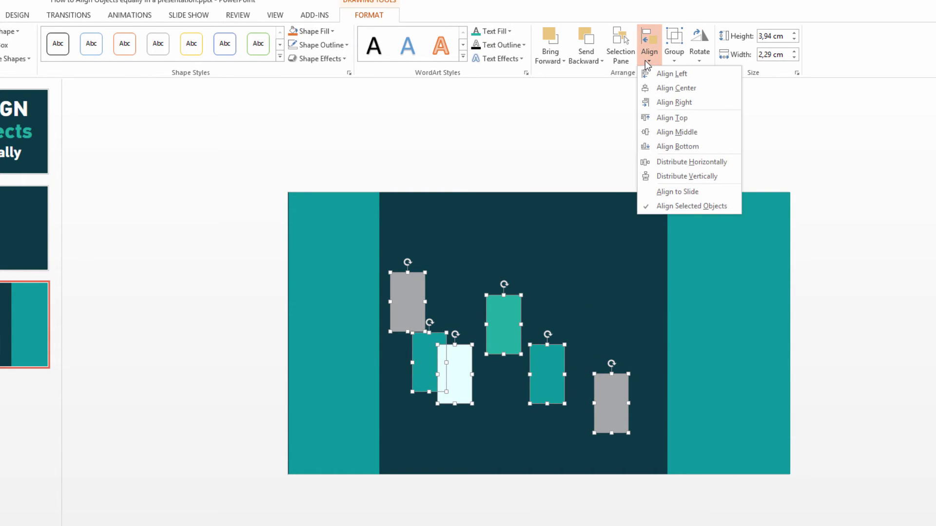
left_click(694, 134)
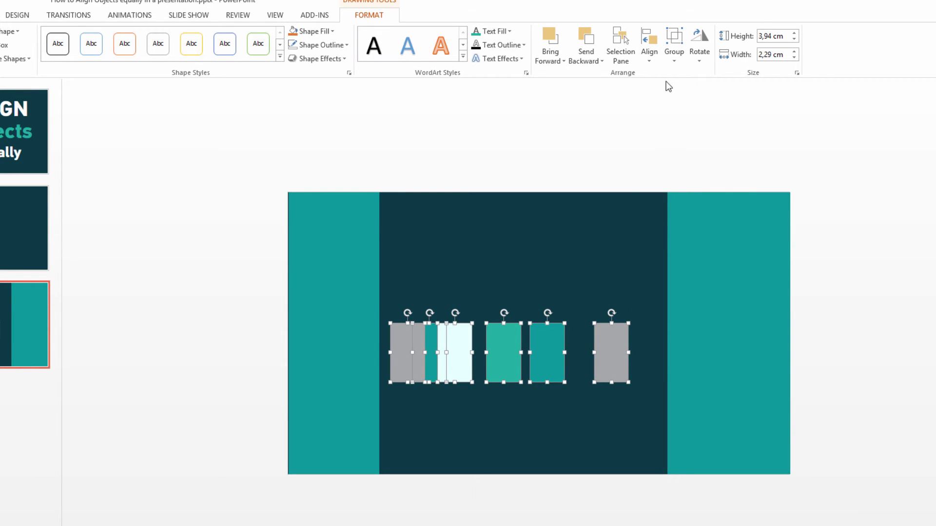
left_click(650, 53)
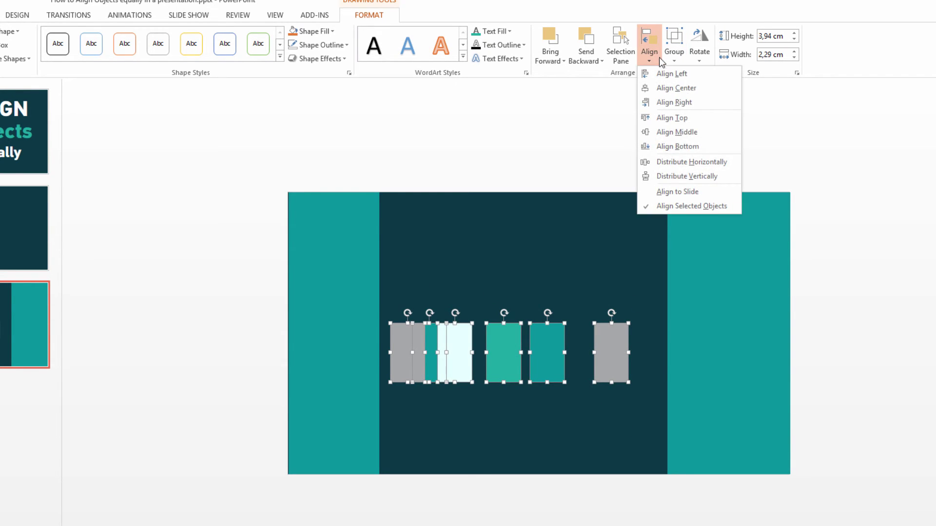
left_click(696, 162)
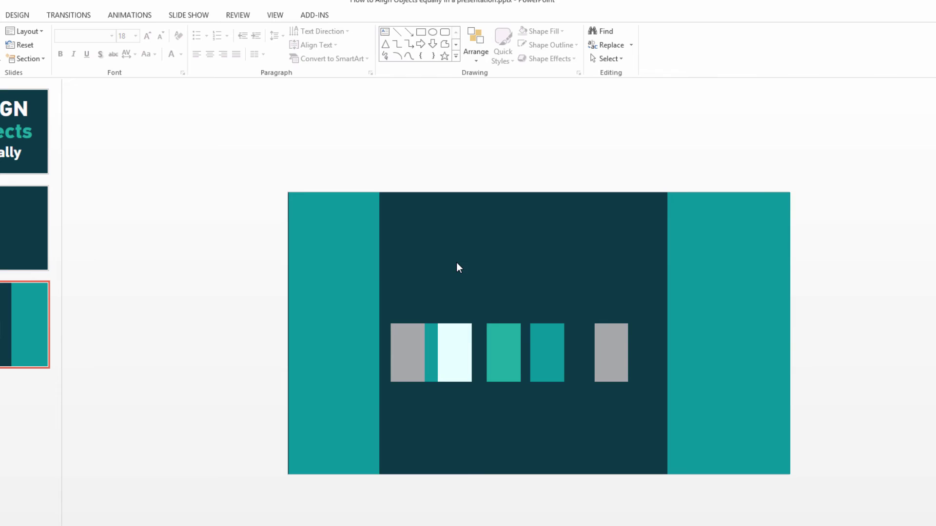
Step: Copy the leftmost grey rectangle to the right end and select all eight rectangles
left_click(407, 353)
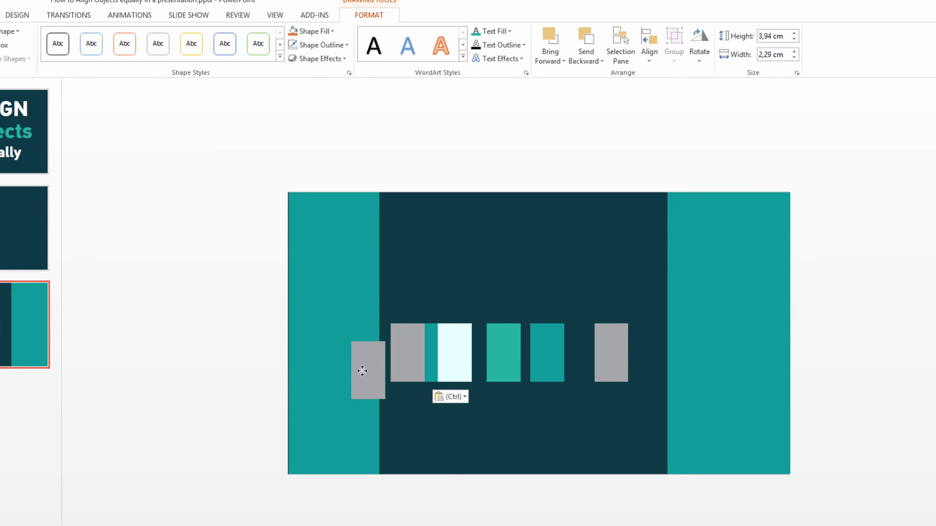
mouse_move(407, 353)
left_mouse_down()
mouse_move(356, 354)
mouse_move(680, 356)
left_mouse_up()
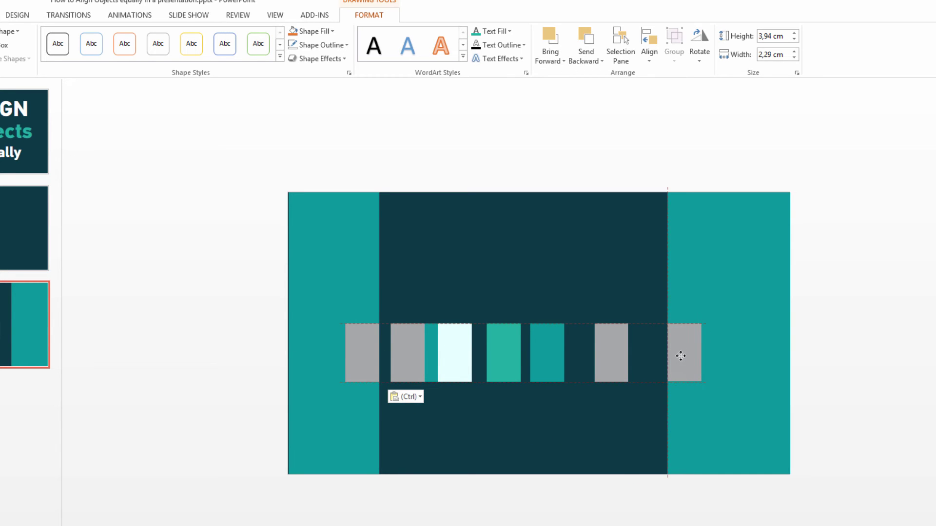
left_click(359, 351)
left_click(421, 352, "shift")
left_click(459, 351, "shift")
left_click(503, 357, "shift")
left_click(545, 358, "shift")
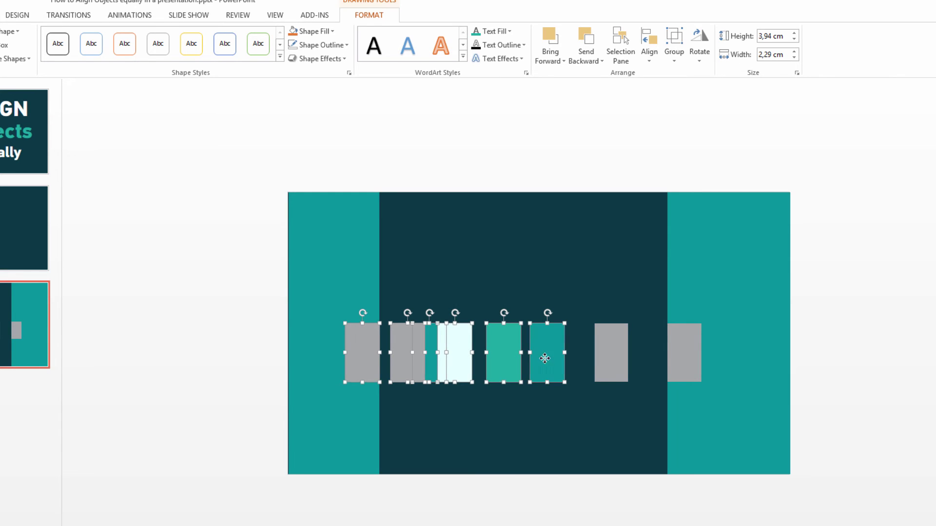
left_click(611, 358, "shift")
left_click(679, 365, "shift")
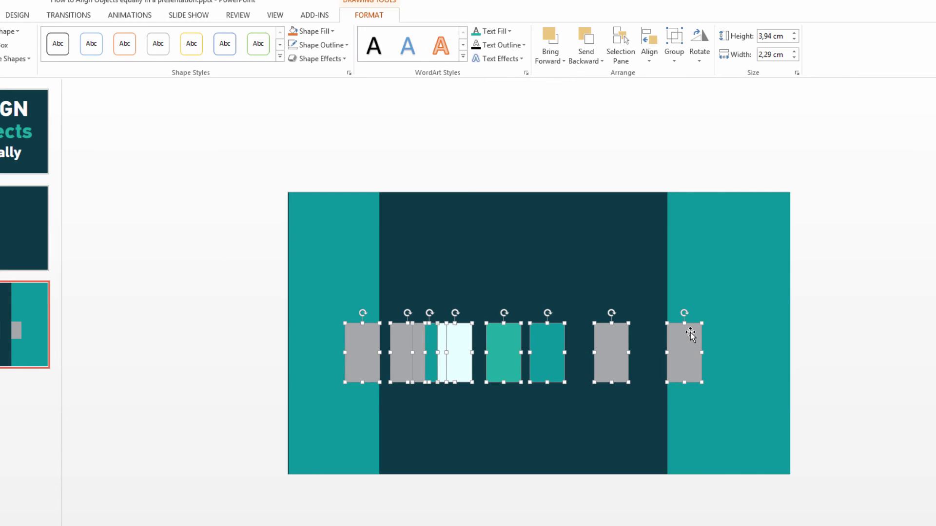
Step: Distribute the eight rectangles horizontally across the row, then deselect them
left_click(652, 57)
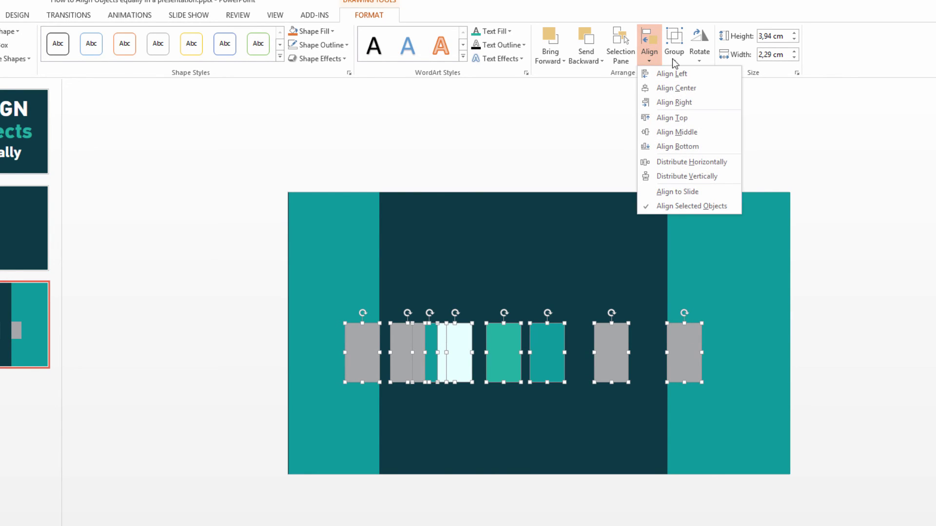
left_click(717, 164)
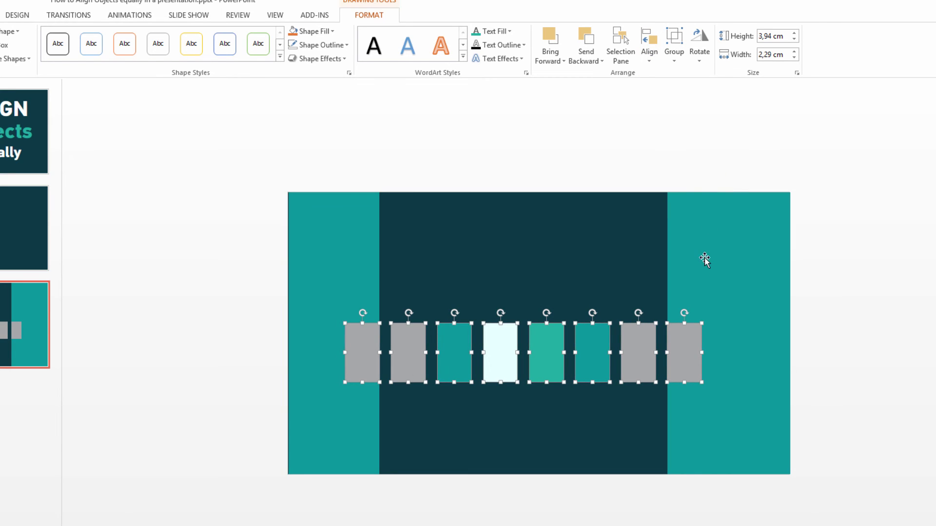
left_click(556, 271)
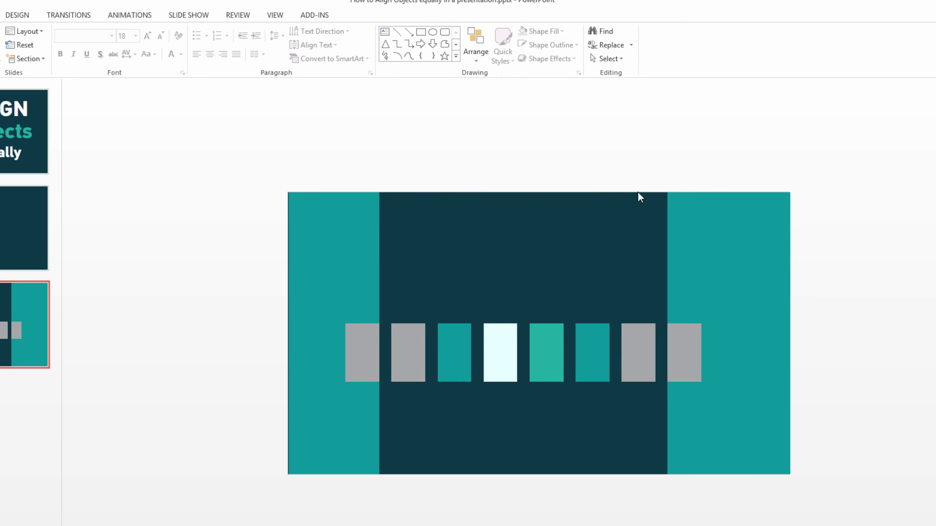
Step: Delete the leftmost and rightmost grey rectangles
left_click(693, 354)
left_click(338, 344, "shift")
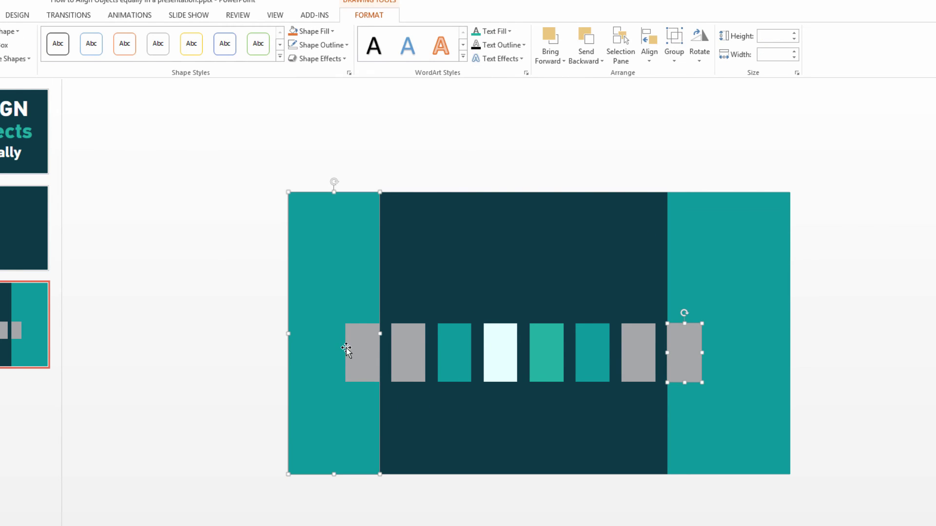
left_click(418, 409)
left_click(362, 353)
left_click(688, 377, "shift")
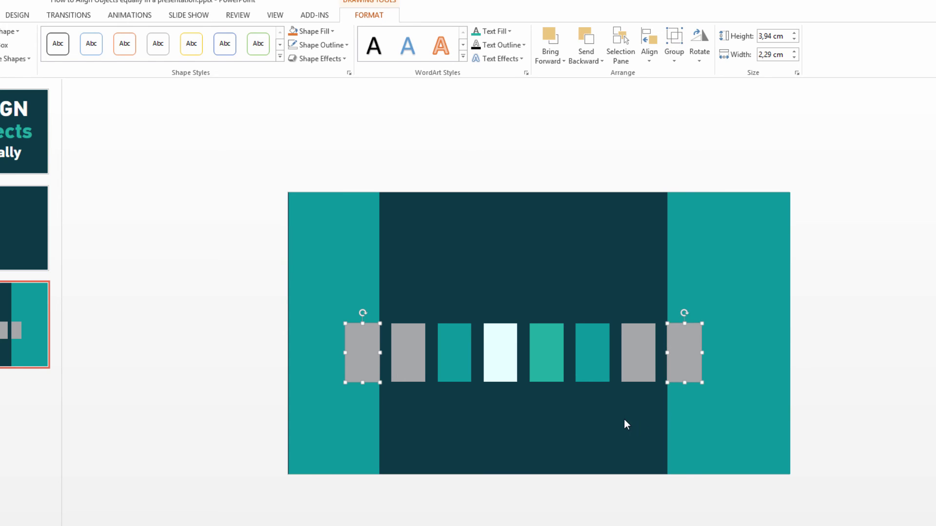
key("Delete")
Step: Turn on guides and move the six remaining rectangles onto the slide's centre line
left_click_drag(386, 291, 667, 409)
left_click_drag(620, 278, 621, 291)
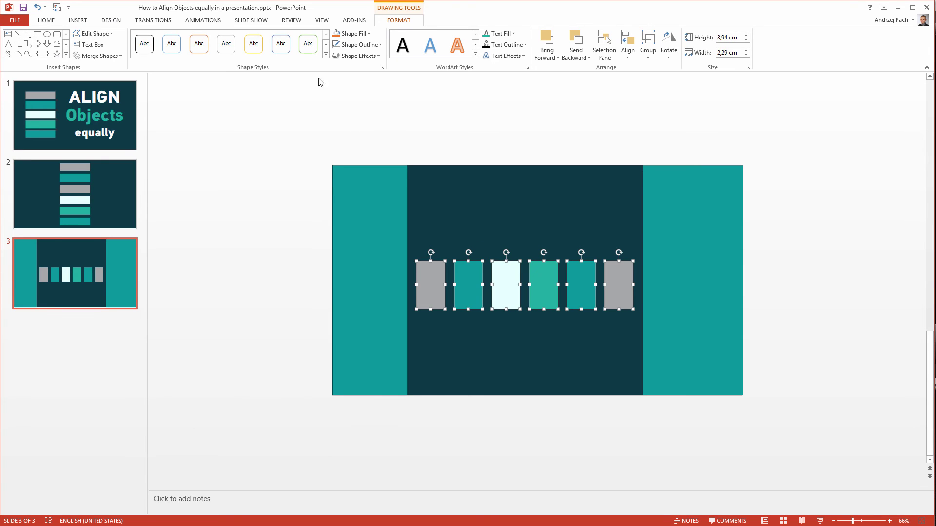
left_click(322, 21)
left_click(192, 57)
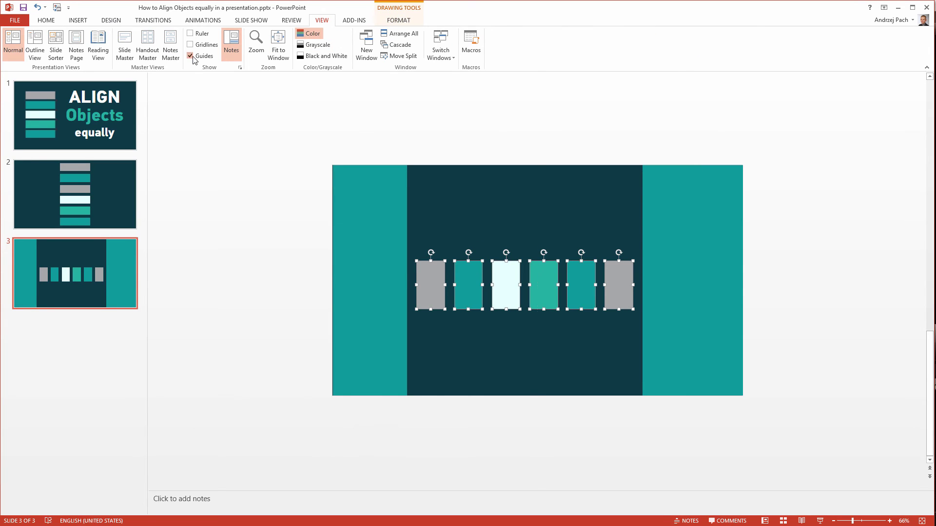
left_click_drag(508, 268, 509, 264)
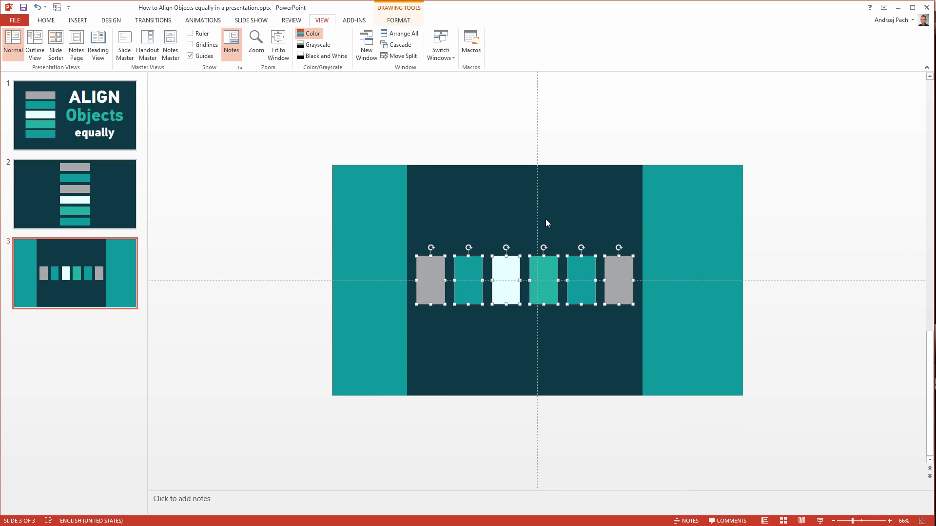
left_click(570, 234)
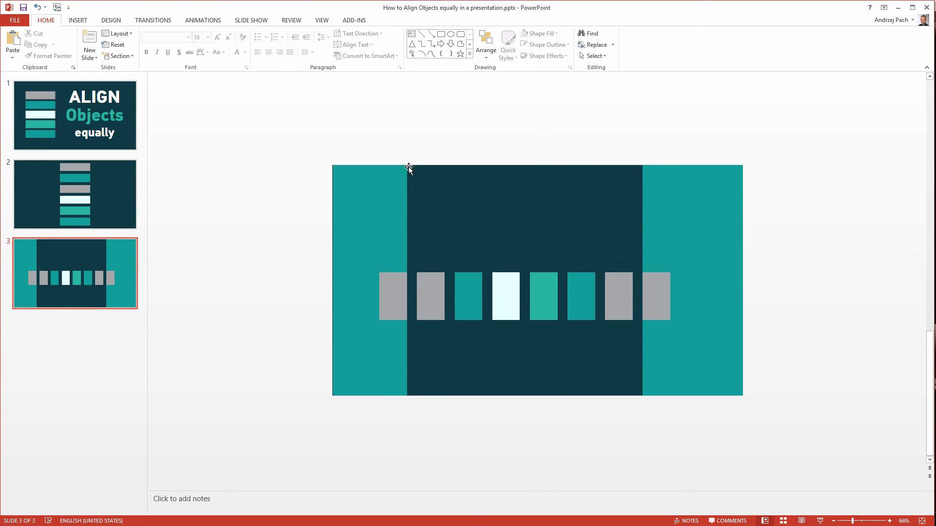
Step: Select the leftmost and rightmost grey rectangles again
left_click(665, 302)
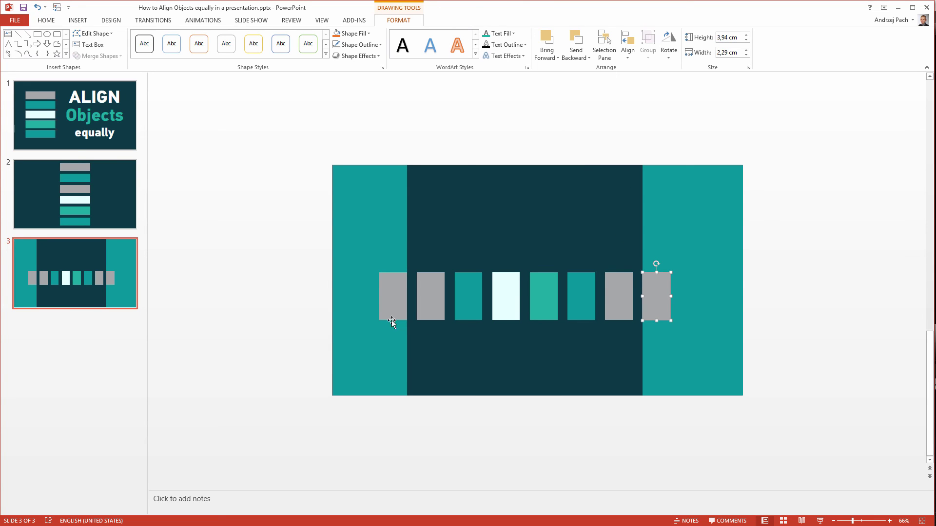
left_click(391, 324, "shift")
left_click(393, 296)
left_click(656, 296, "shift")
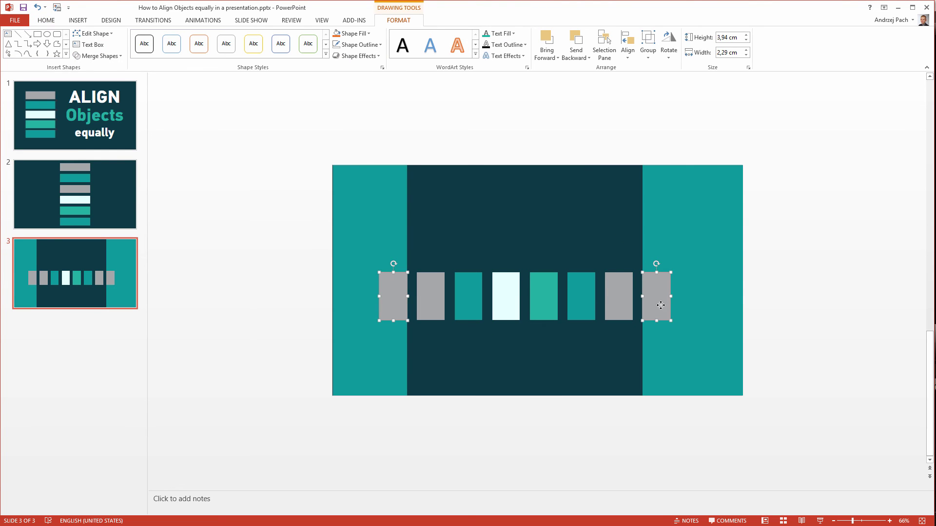
Step: Delete the outer grey rectangles and nudge the six-rectangle row onto the centre guide
key("Delete")
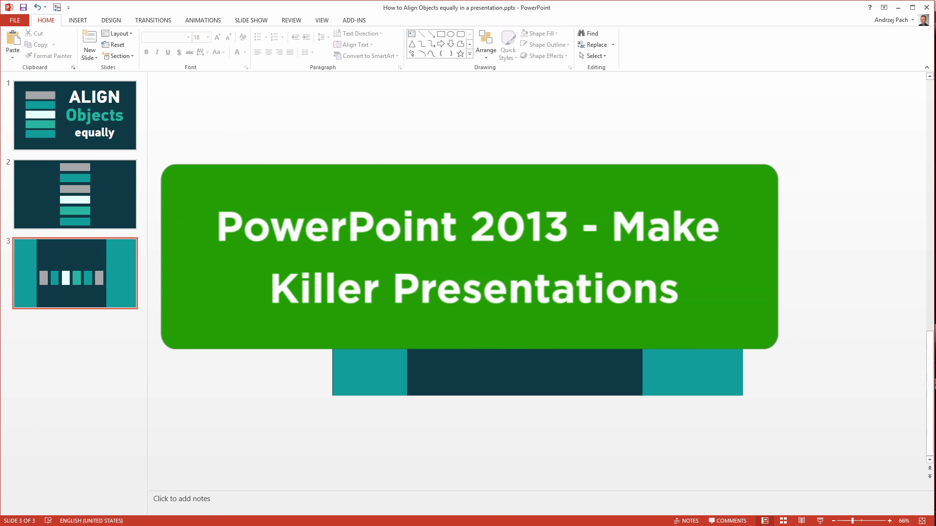
left_click(649, 350)
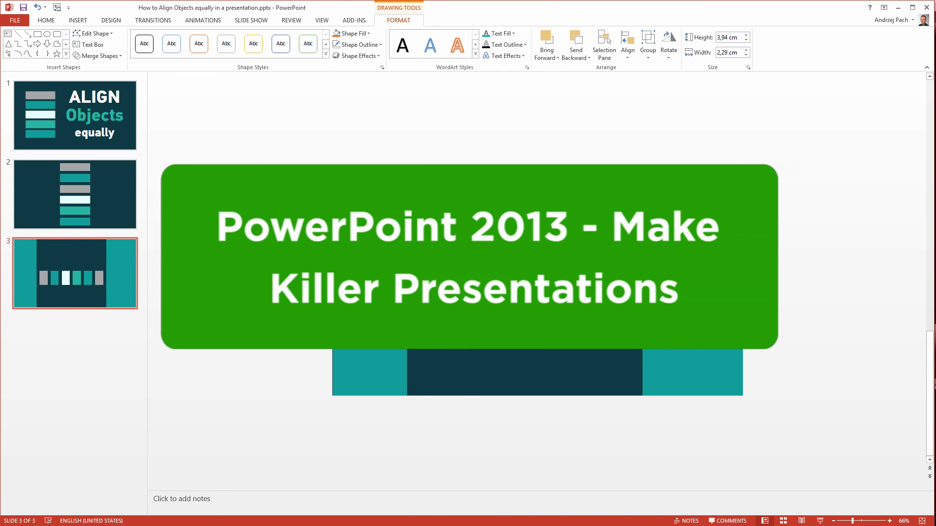
left_click_drag(570, 362, 570, 352)
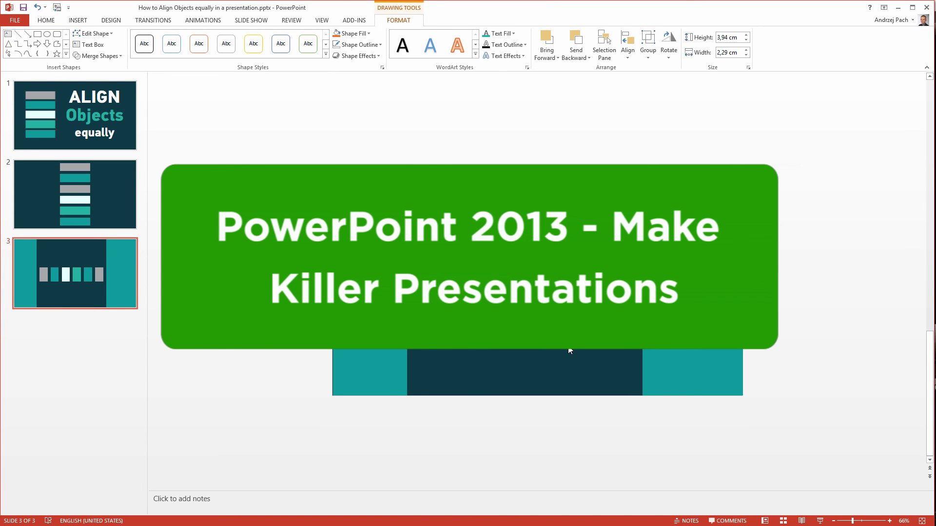
left_click(324, 21)
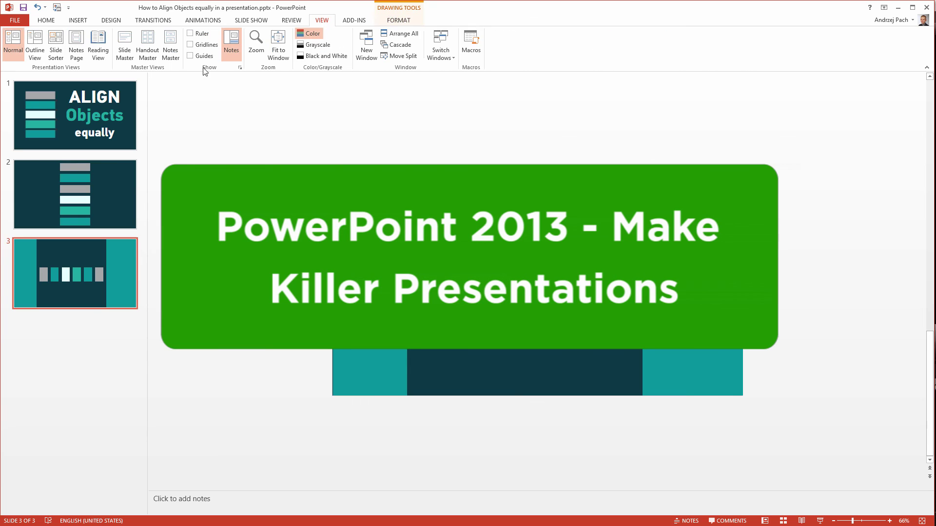
left_click(191, 56)
key("Up")
key("Escape")
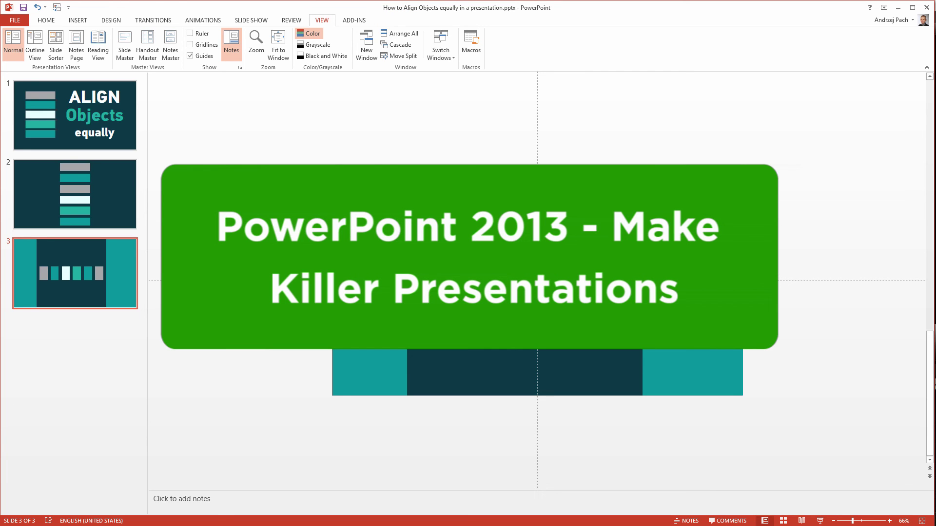